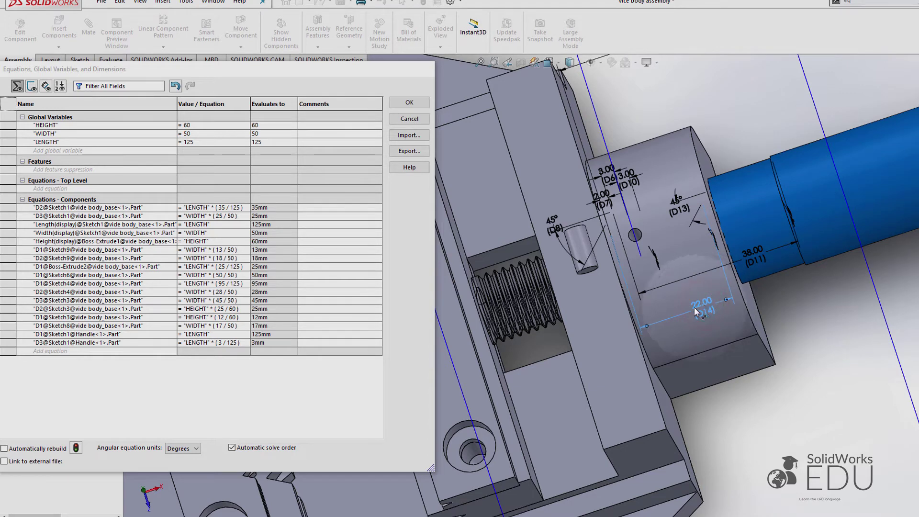
Step: Add a component equation setting dimension D14 of the Handle's Sketch1 to "LENGTH" * (22/125)
left_click(127, 350)
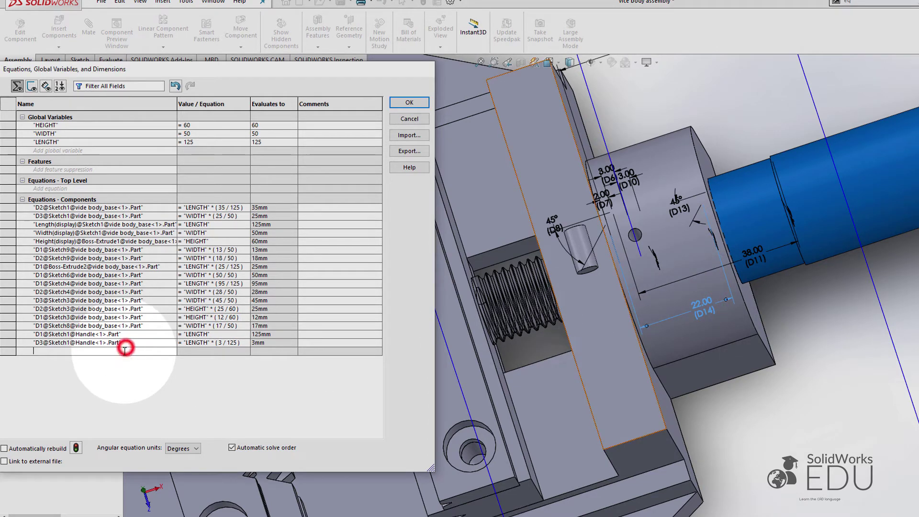
left_click(696, 307)
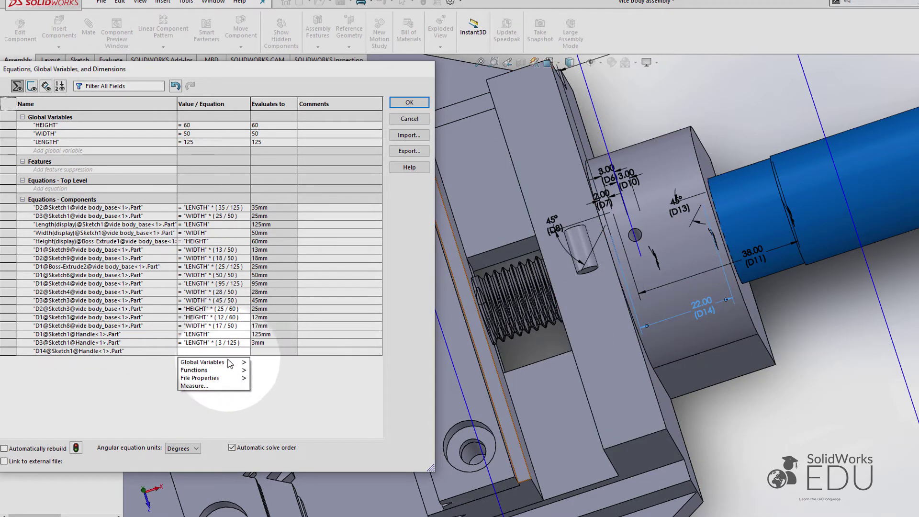
mouse_move(229, 363)
left_click(281, 385)
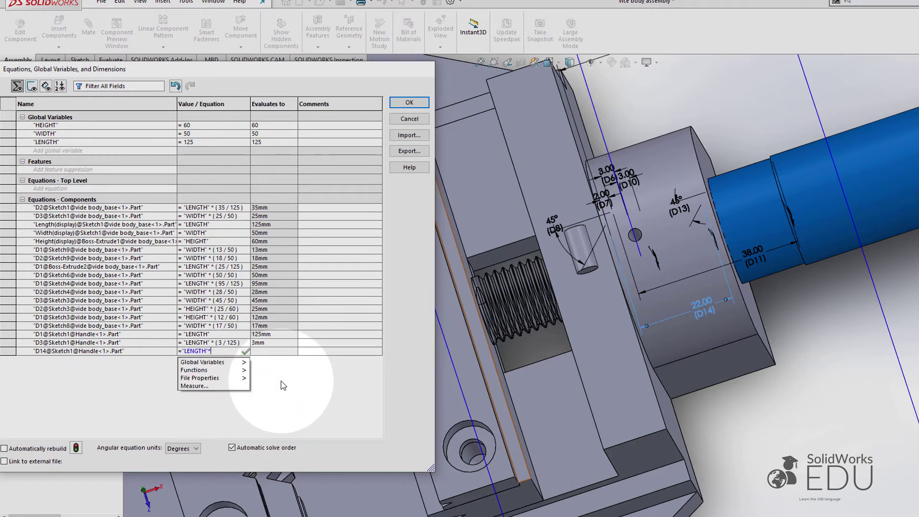
type("*(22/125")
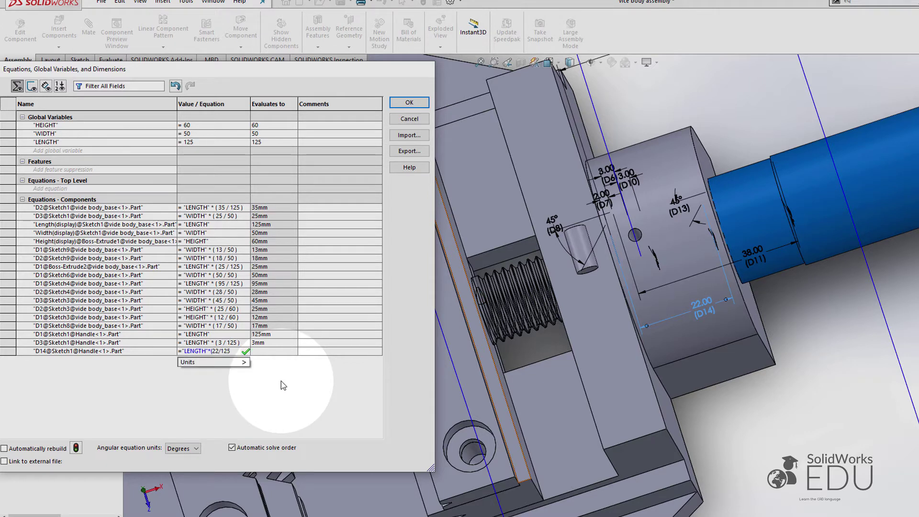
key("Return")
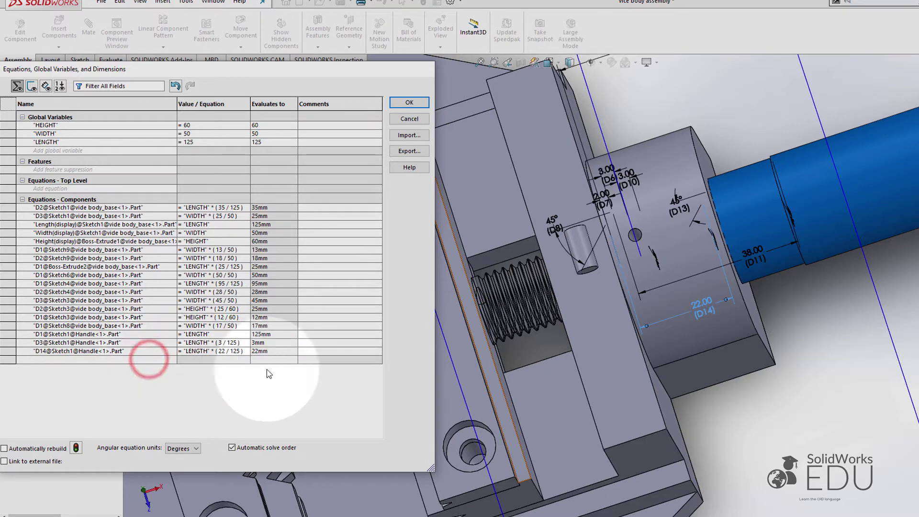
Step: Add a component equation setting dimension D11 of the Handle's Sketch1 to "LENGTH" * (38/125)
left_click(753, 259)
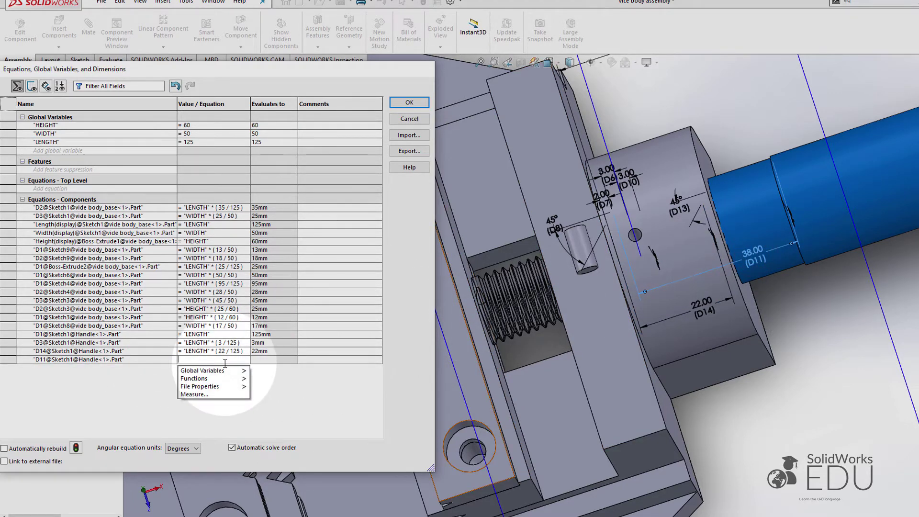
mouse_move(201, 371)
left_click(287, 395)
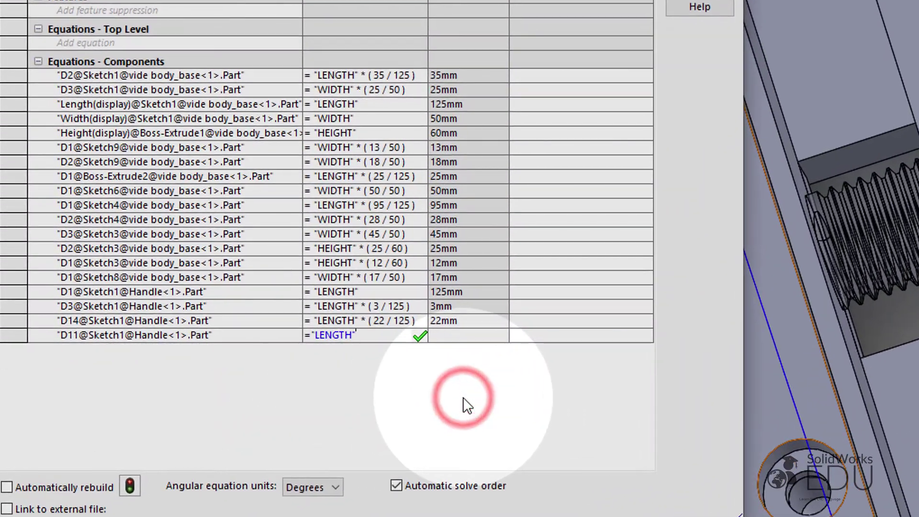
type("*()")
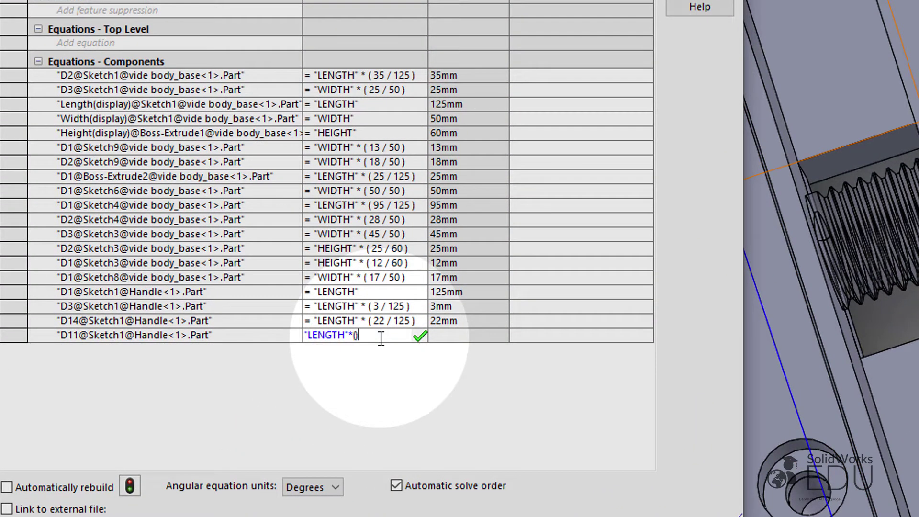
key("Left")
type("3")
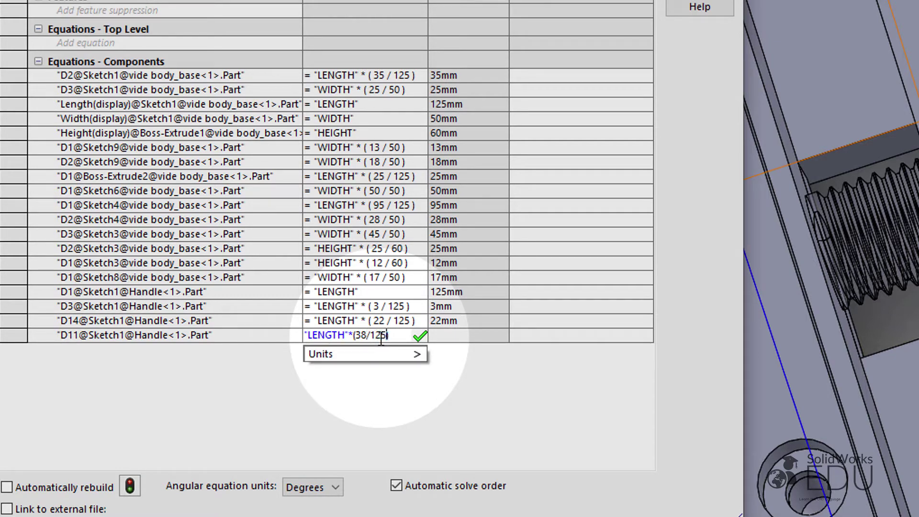
key("Return")
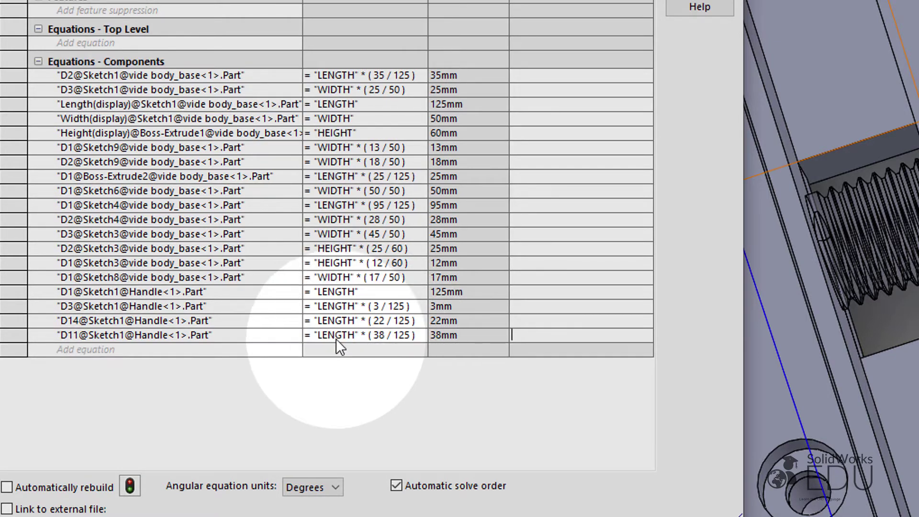
Step: Add a component equation setting dimension D6 of the Handle's Sketch1 to "LENGTH" * (3/125)
left_click(294, 350)
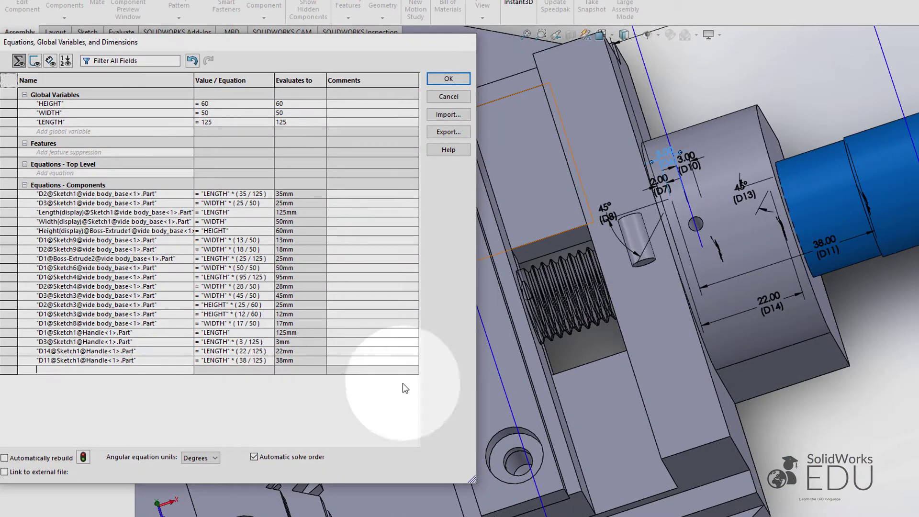
left_click(664, 160)
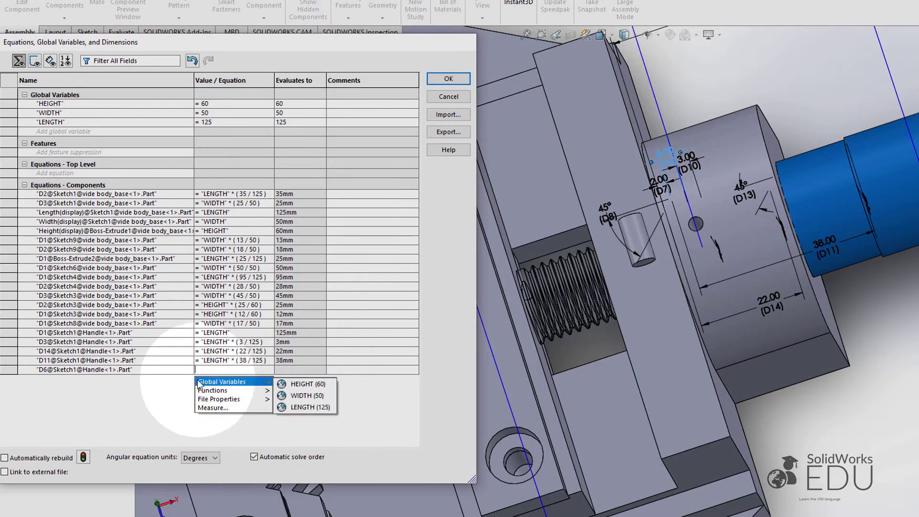
left_click(306, 406)
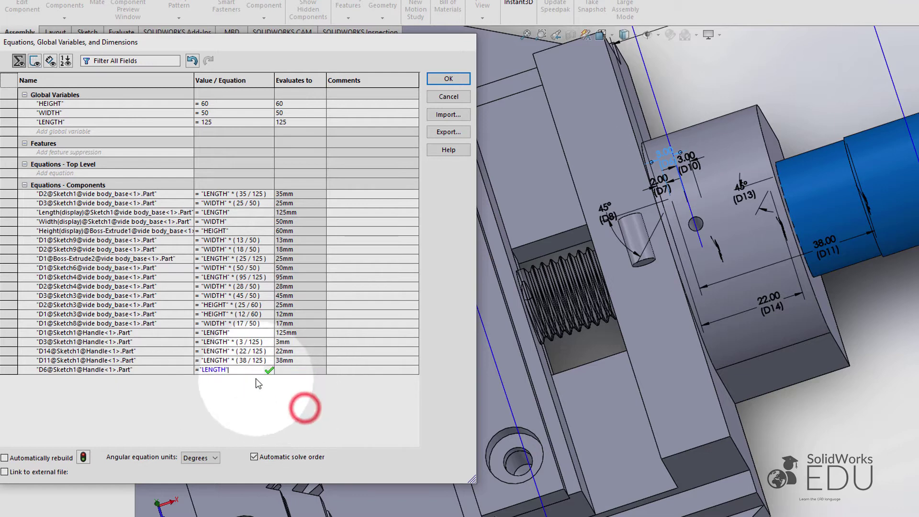
type("*")
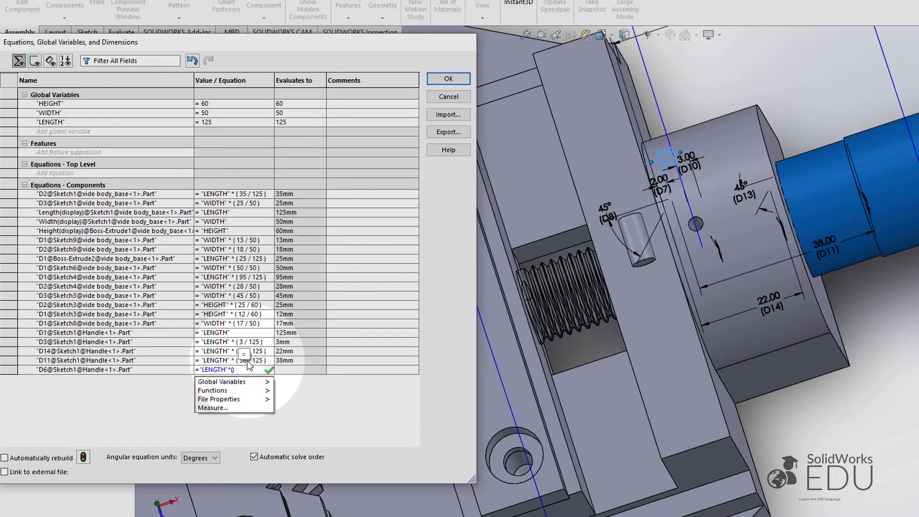
type("(3/125")
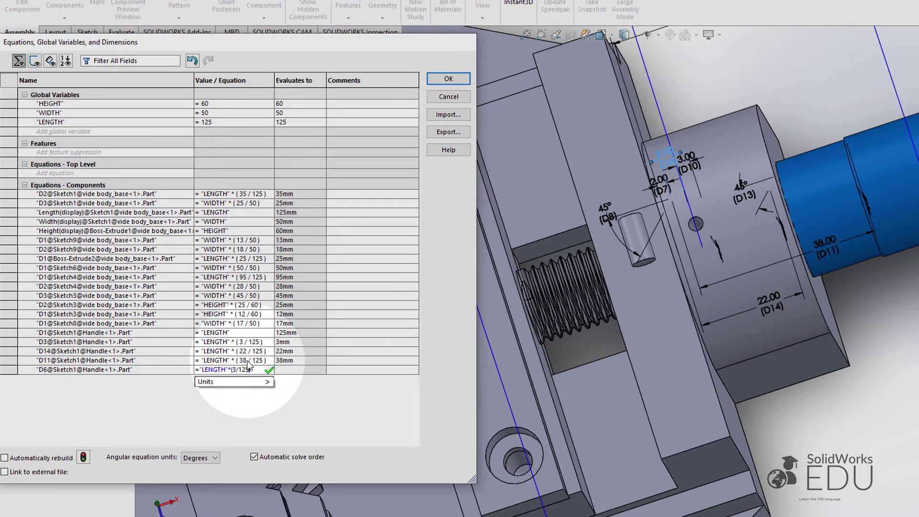
key("Return")
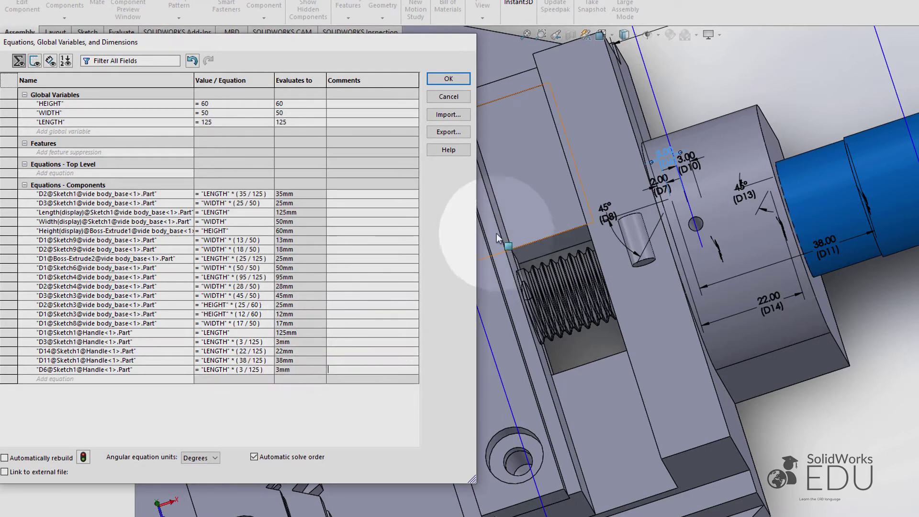
Step: Add a component equation for dimension D7 of the Handle's Sketch1, entered as "LENGTH"(2/125)
left_click(104, 379)
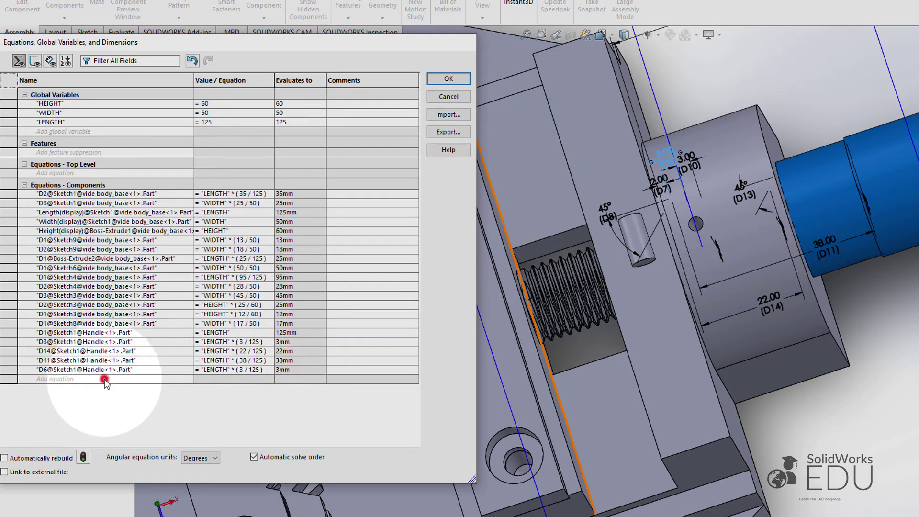
left_click(658, 184)
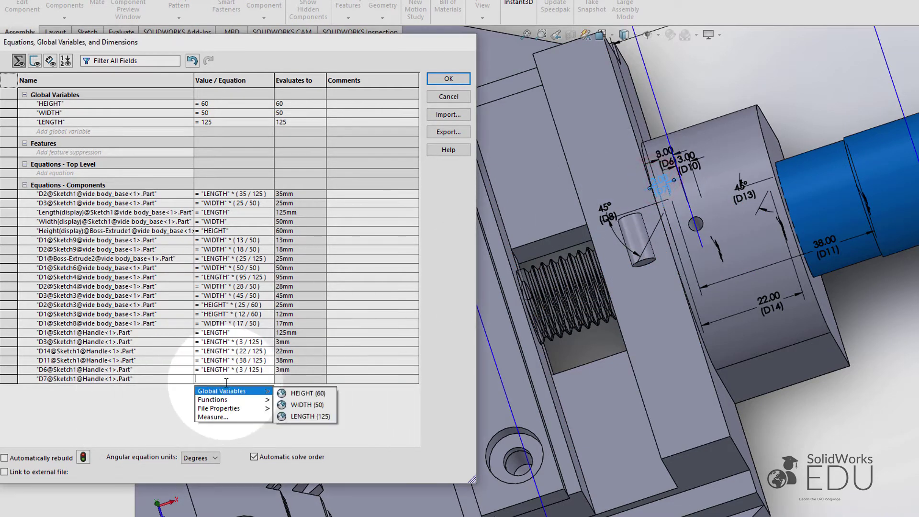
mouse_move(248, 397)
left_click(295, 418)
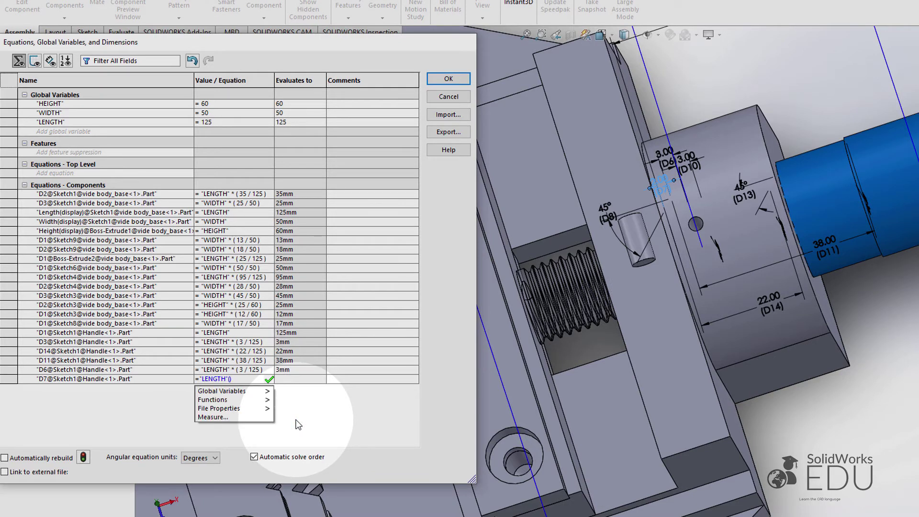
type("(2/")
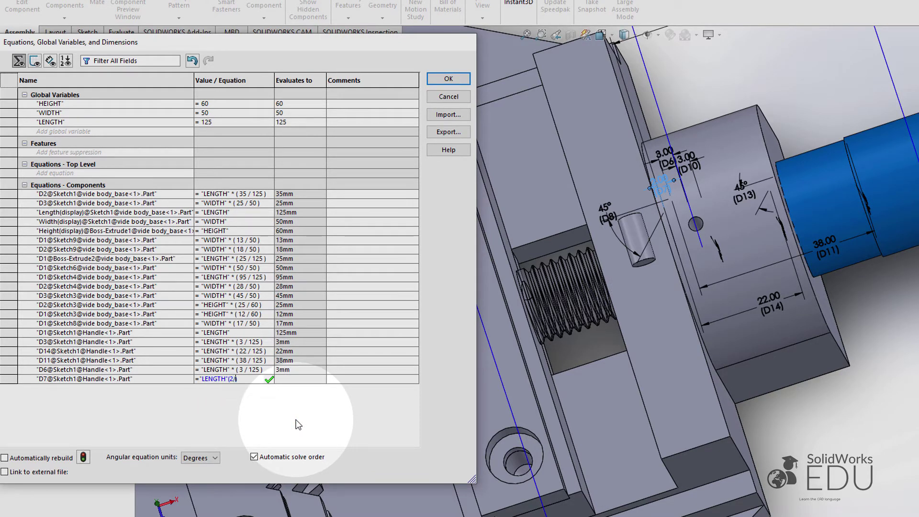
type("125)")
key("Return")
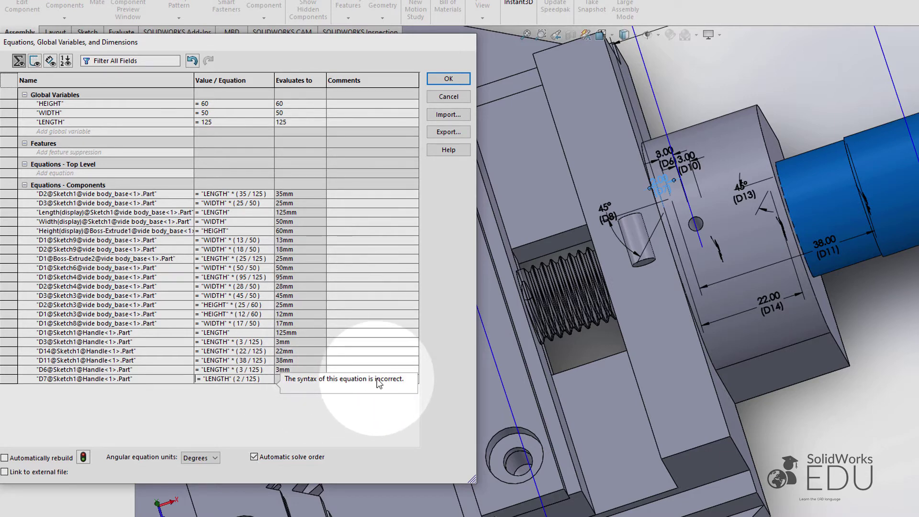
Step: Insert the missing multiplication sign in the D7 equation so it reads "LENGTH" * (2/125)
left_click(237, 379)
left_click(233, 378)
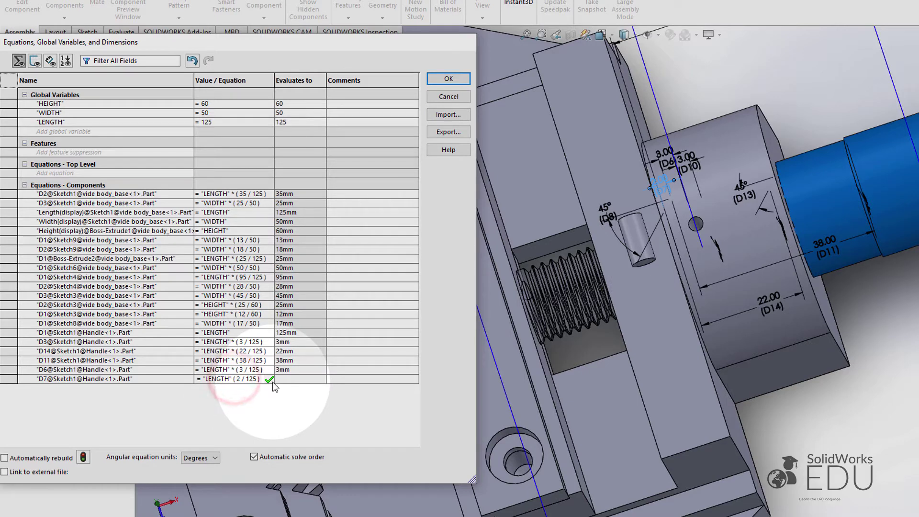
type("*")
left_click(273, 377)
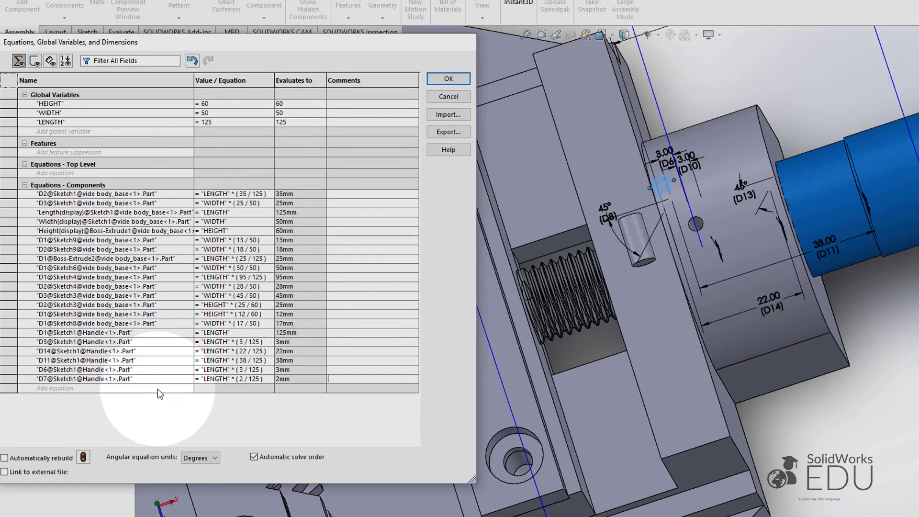
Step: Add a component equation setting dimension D10 of the Handle's Sketch1 to "LENGTH" * (3/125)
left_click(692, 168)
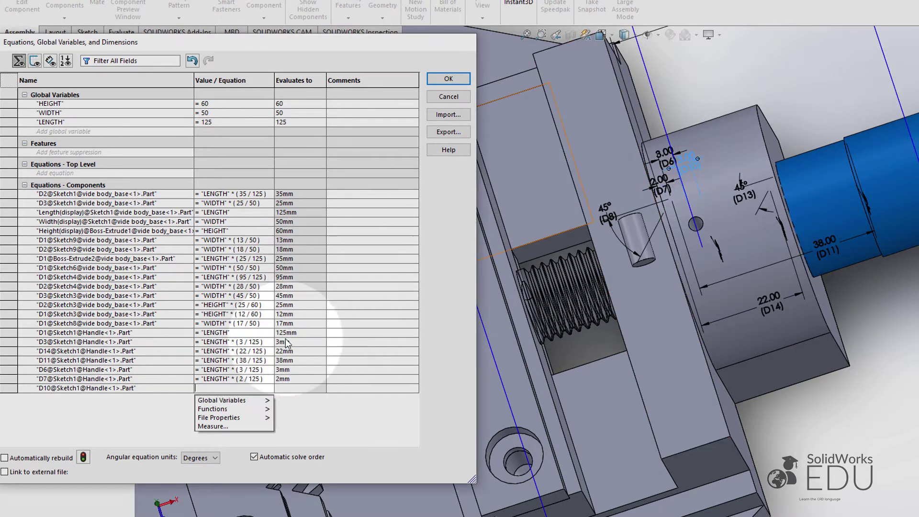
mouse_move(221, 400)
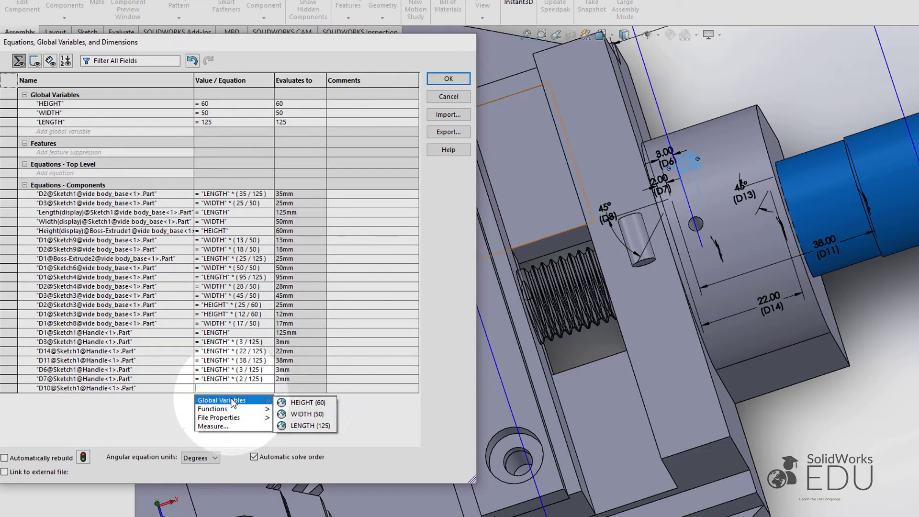
left_click(327, 426)
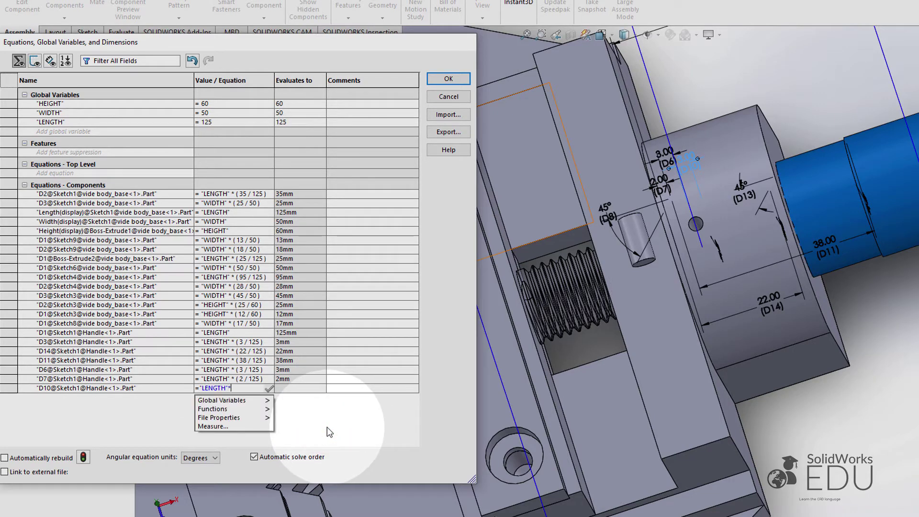
type("* ( ")
type("3 ")
type("/ 125")
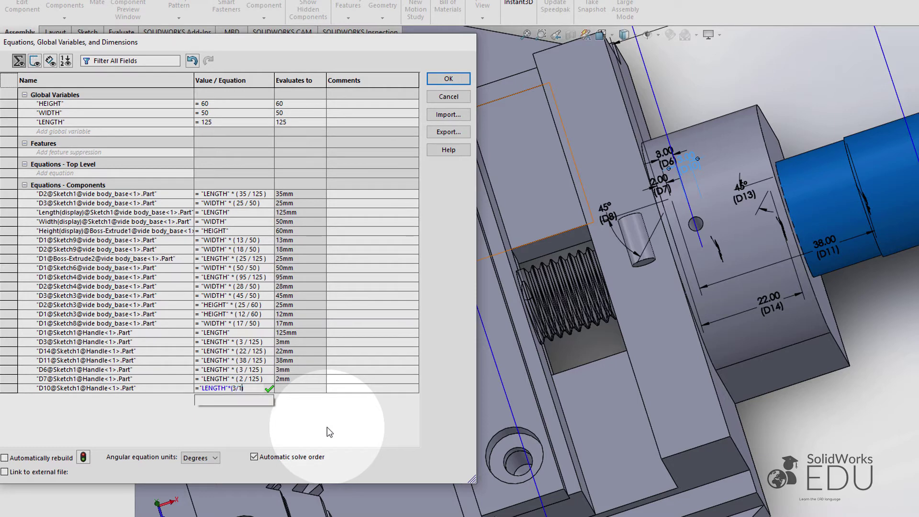
key("Return")
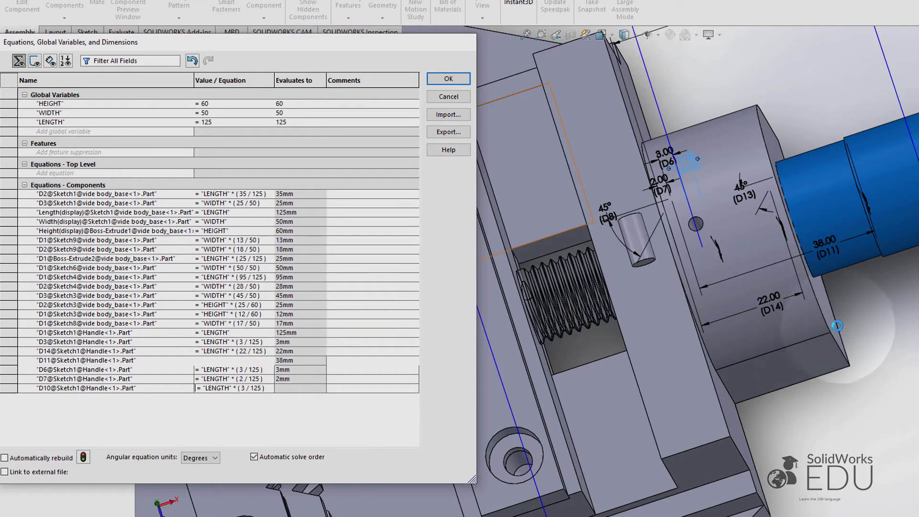
Step: Add a component equation setting diameter dimension D2 of the Handle's Sketch1 to "WIDTH" * (26/50)
scroll(854, 305, "up", 5)
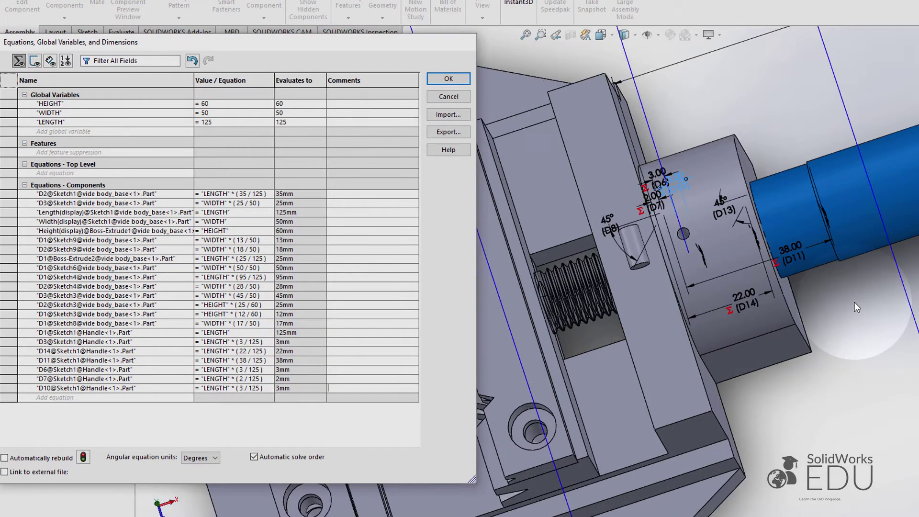
key("ctrl+7")
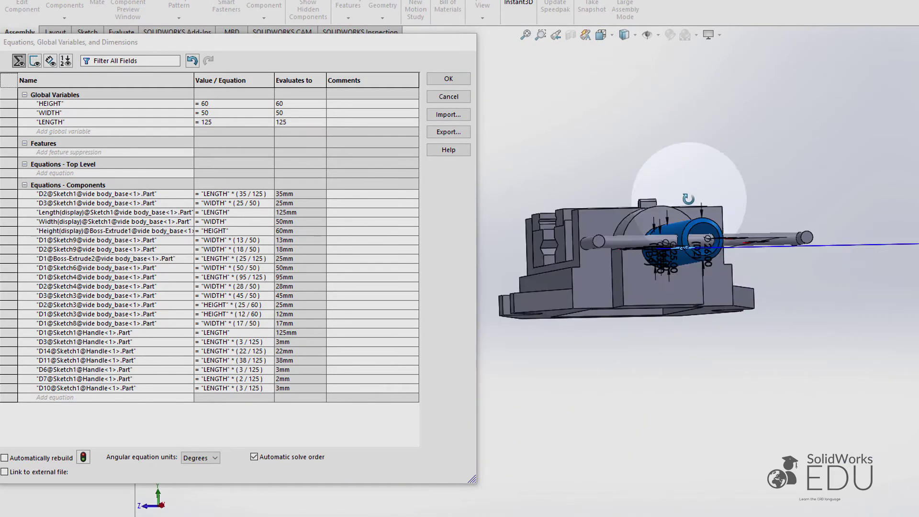
scroll(695, 315, "down", 6)
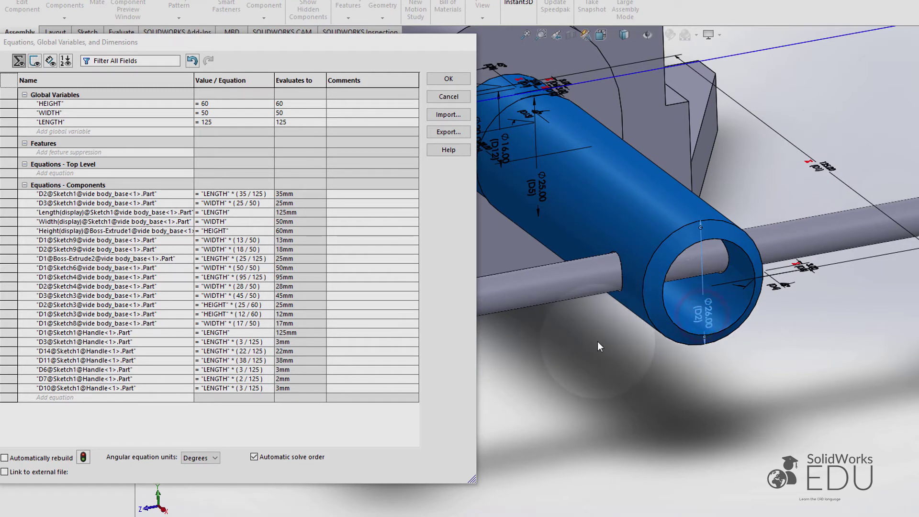
left_click(167, 400)
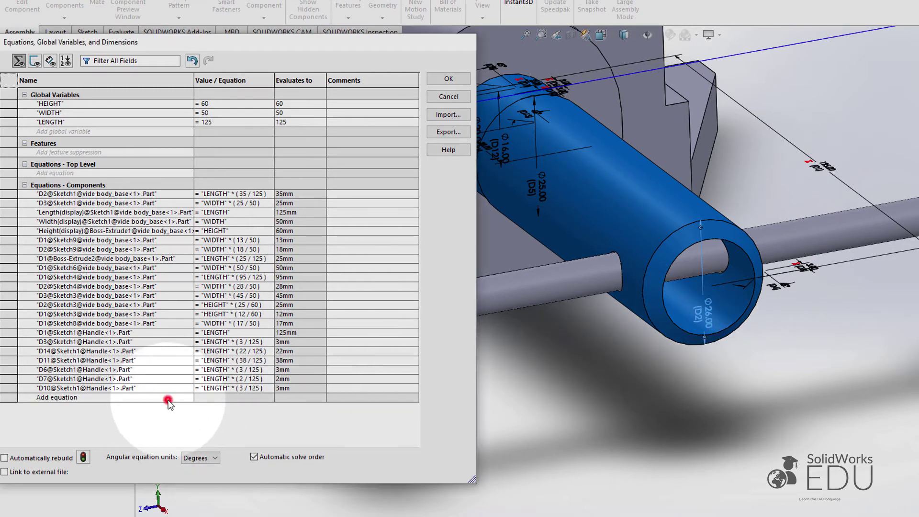
left_click(707, 313)
left_click(109, 401)
left_click(223, 399)
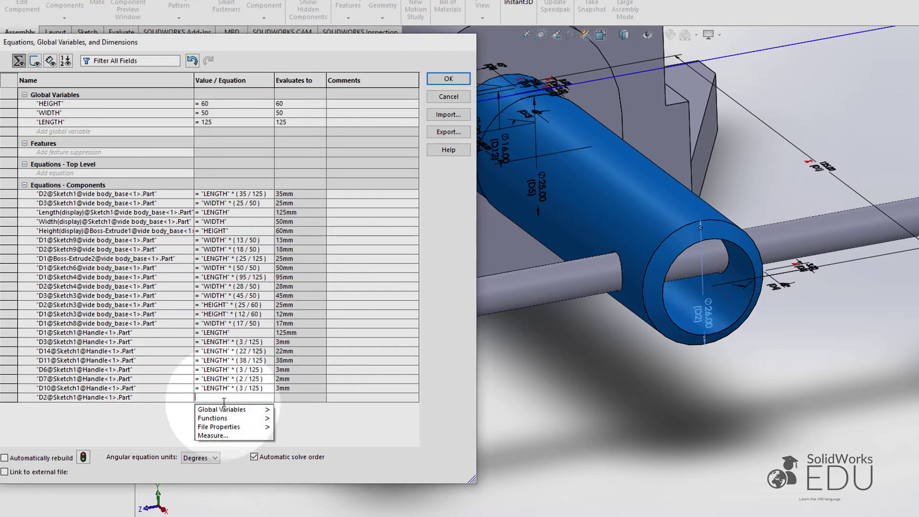
mouse_move(243, 410)
left_click(308, 424)
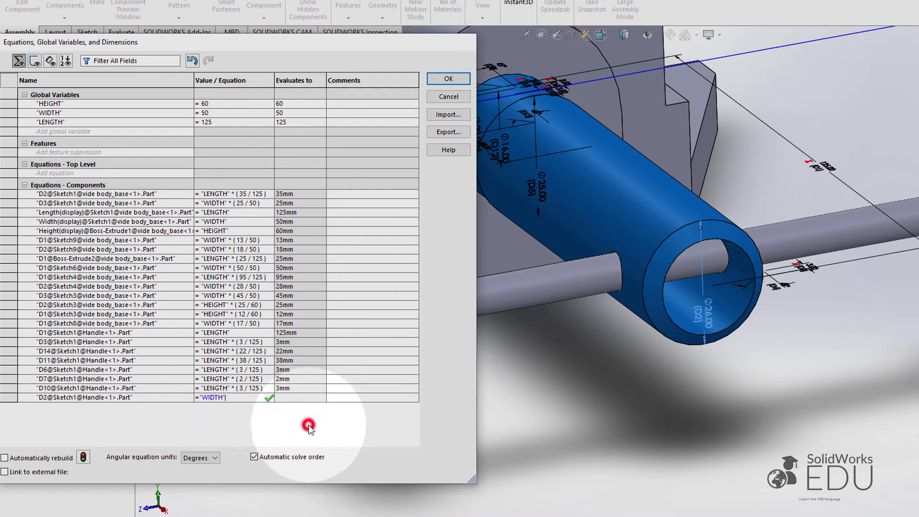
type("*")
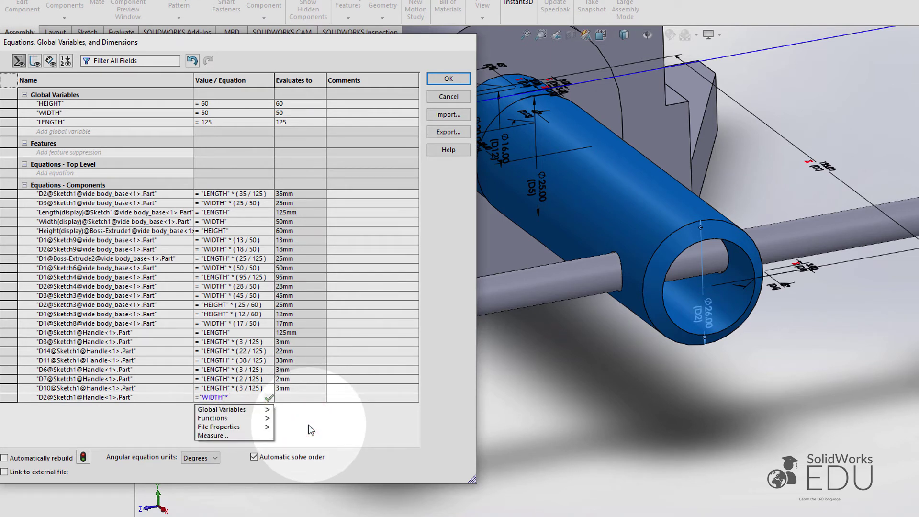
type("(26")
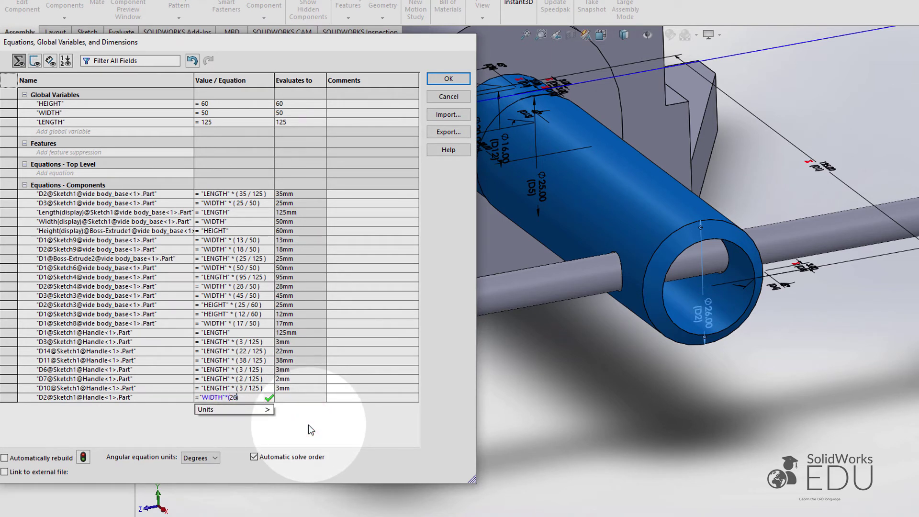
type("/50")
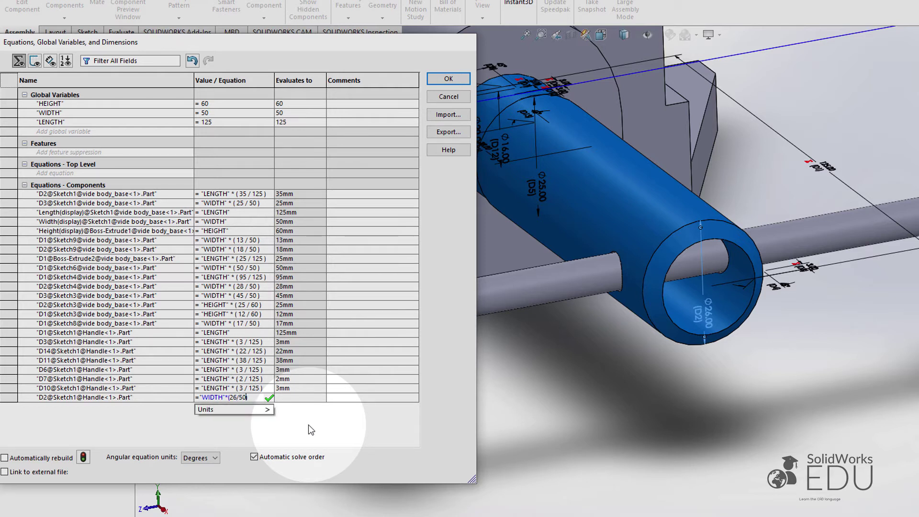
left_click(308, 424)
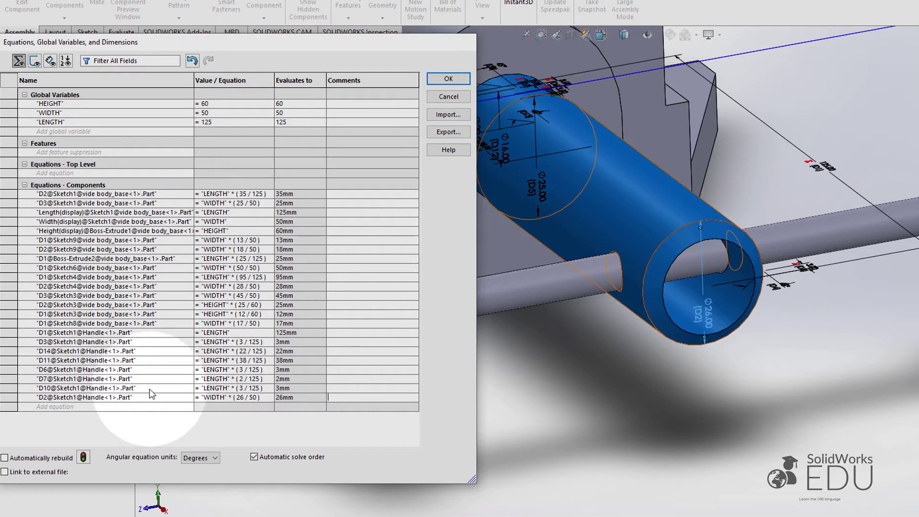
Step: Add a component equation setting diameter dimension D5 of the Handle's Sketch1 to "WIDTH" * (25/50)
left_click(135, 405)
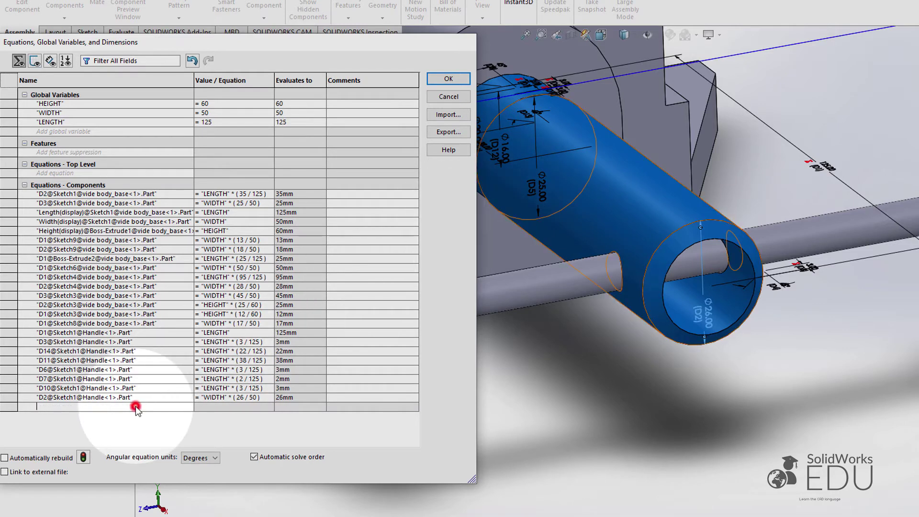
left_click(539, 189)
mouse_move(249, 419)
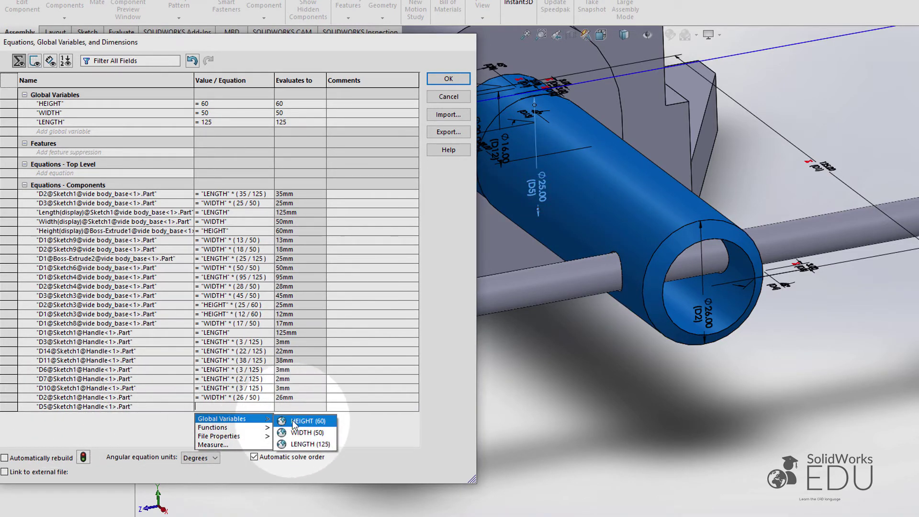
left_click(308, 432)
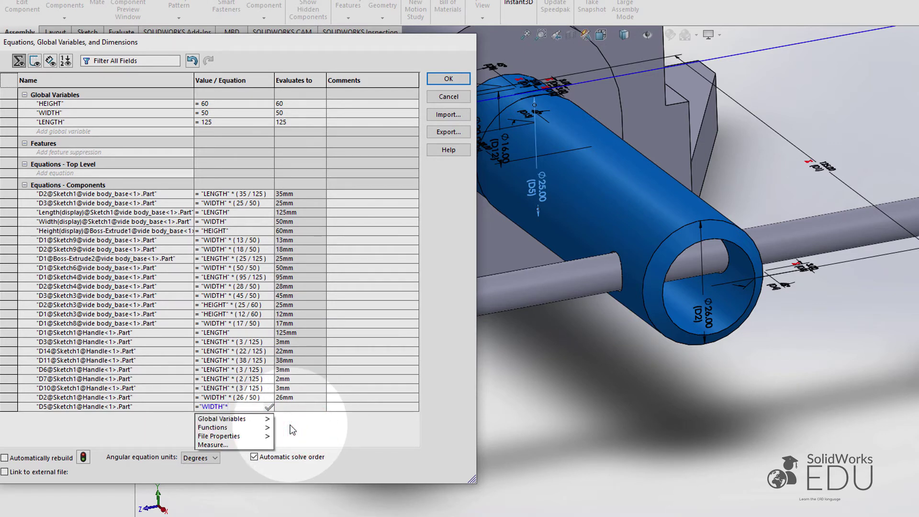
type("*(25")
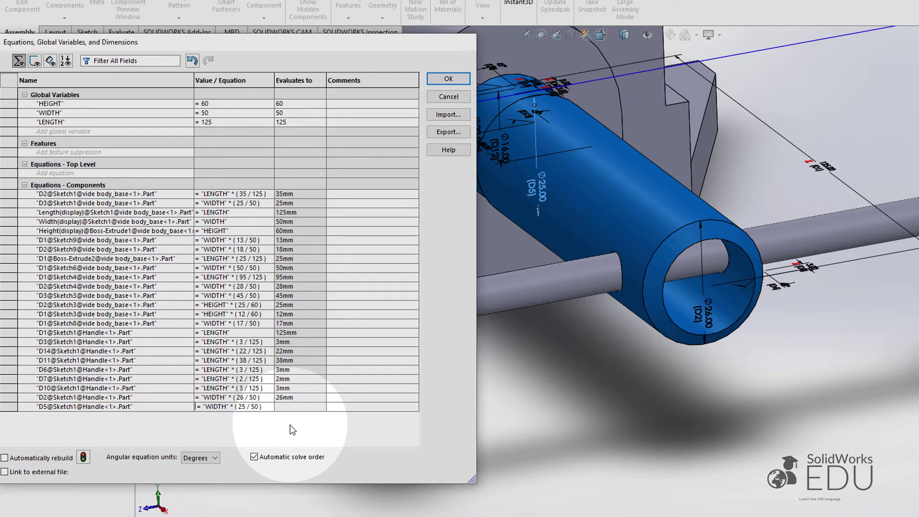
key("Tab")
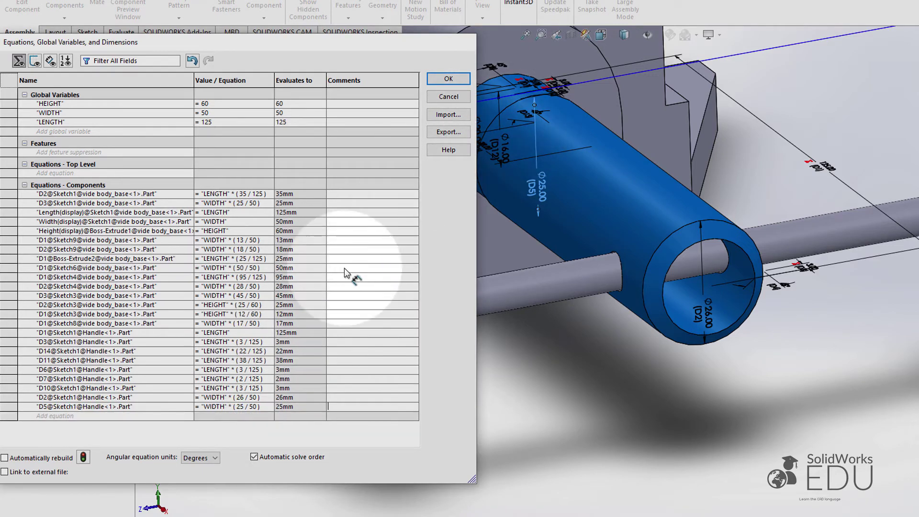
Step: Add a component equation setting diameter dimension D12 of the Handle's Sketch1 to "WIDTH" * (16/50)
left_click(127, 415)
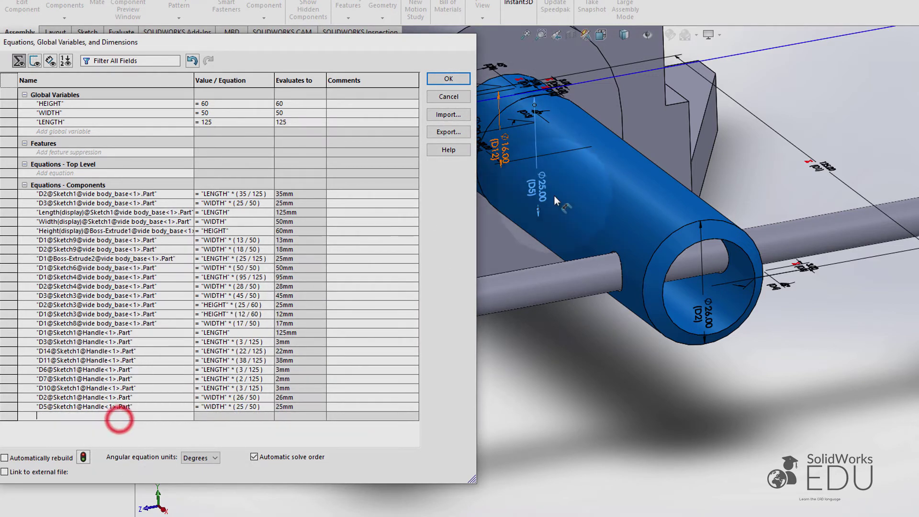
left_click(505, 148)
mouse_move(270, 433)
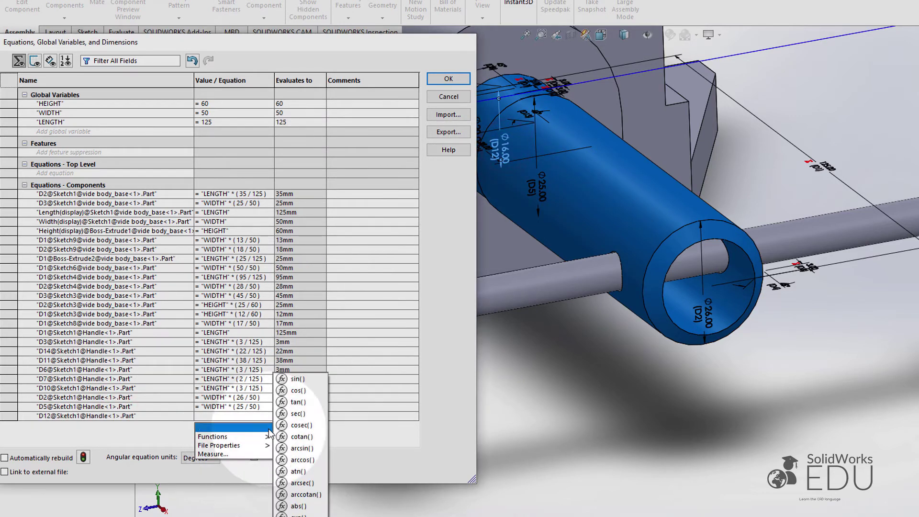
left_click(290, 440)
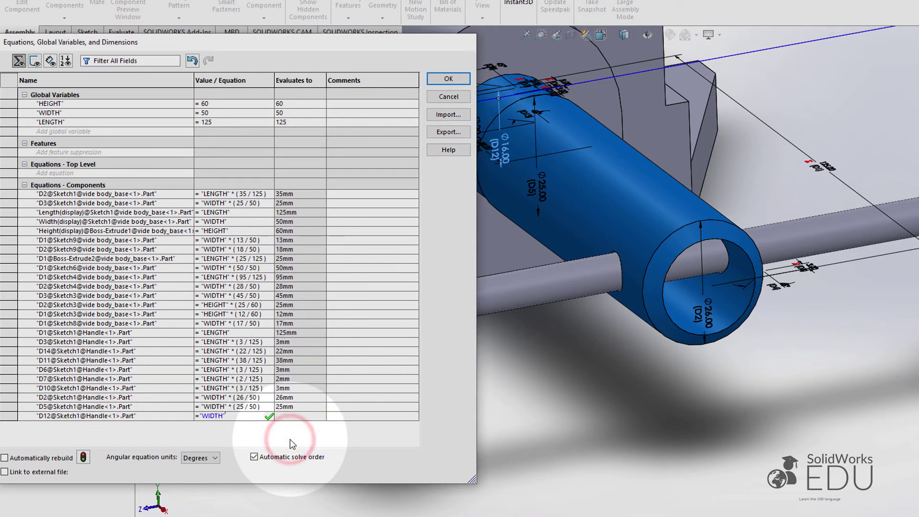
type("*(")
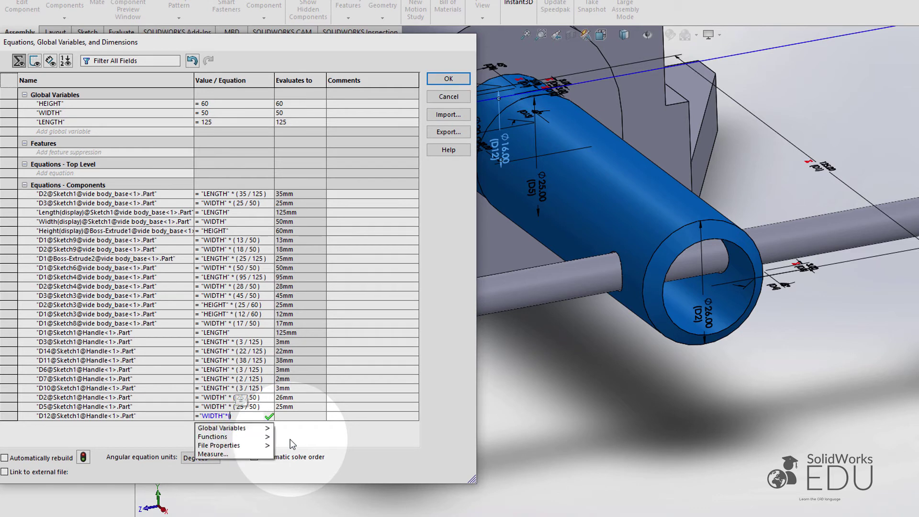
type("16 / 50")
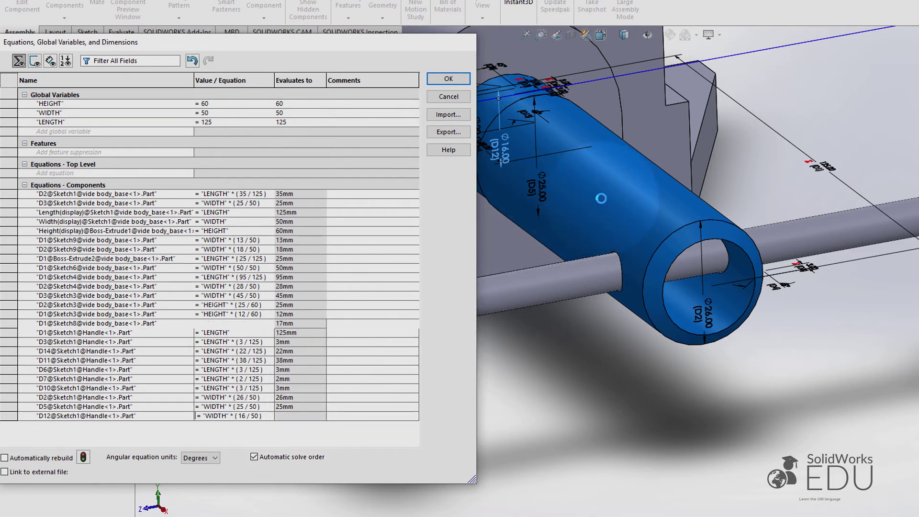
Step: Add a component equation setting diameter dimension D9 of the Handle's Sketch1 to "WIDTH" * (20/50)
scroll(581, 201, "up", 3)
middle_click_drag(582, 201, 536, 192)
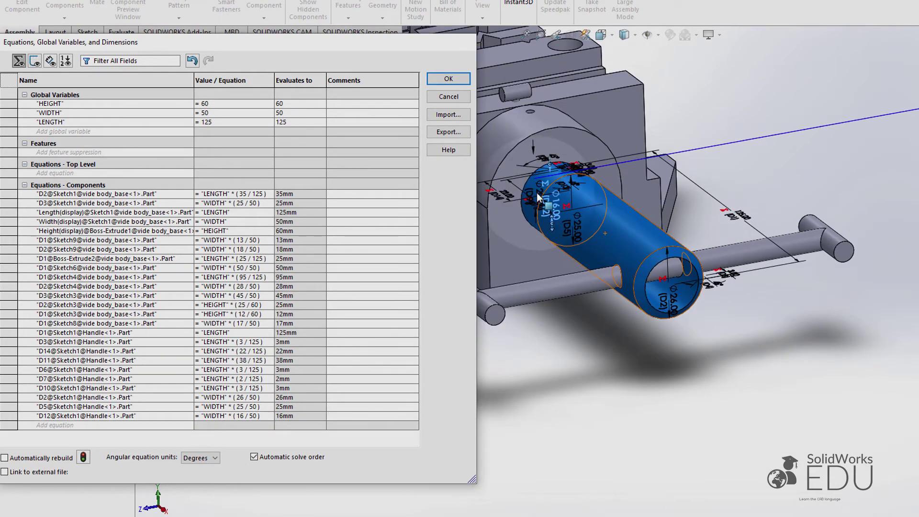
scroll(528, 200, "down", 3)
scroll(529, 205, "down", 2)
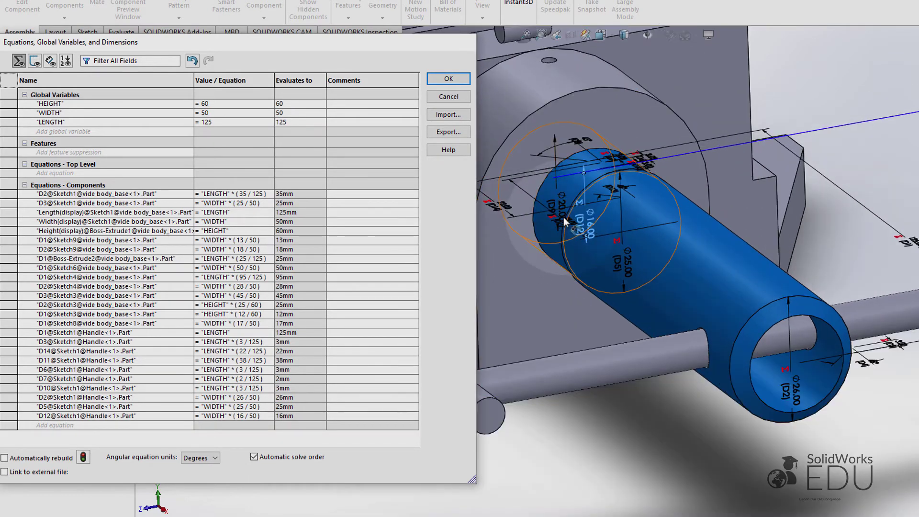
left_click(157, 424)
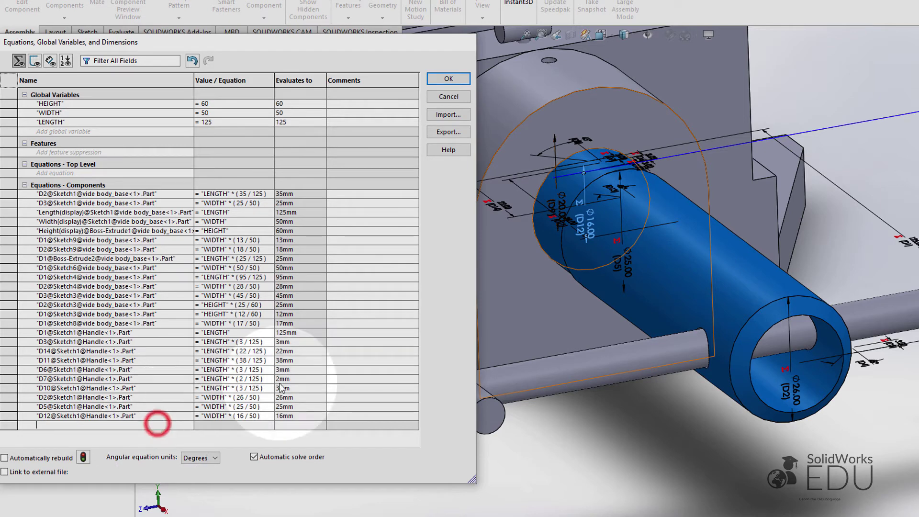
left_click(559, 206)
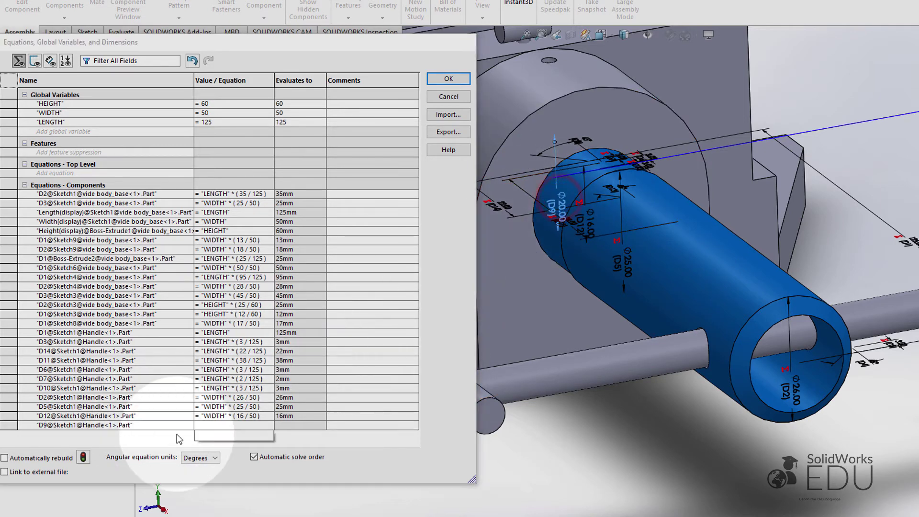
mouse_move(225, 437)
left_click(287, 451)
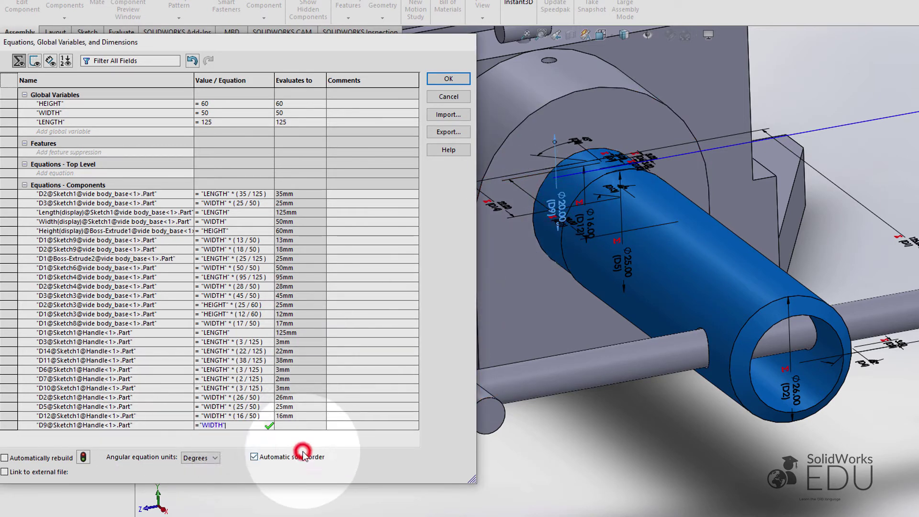
type("*(20/")
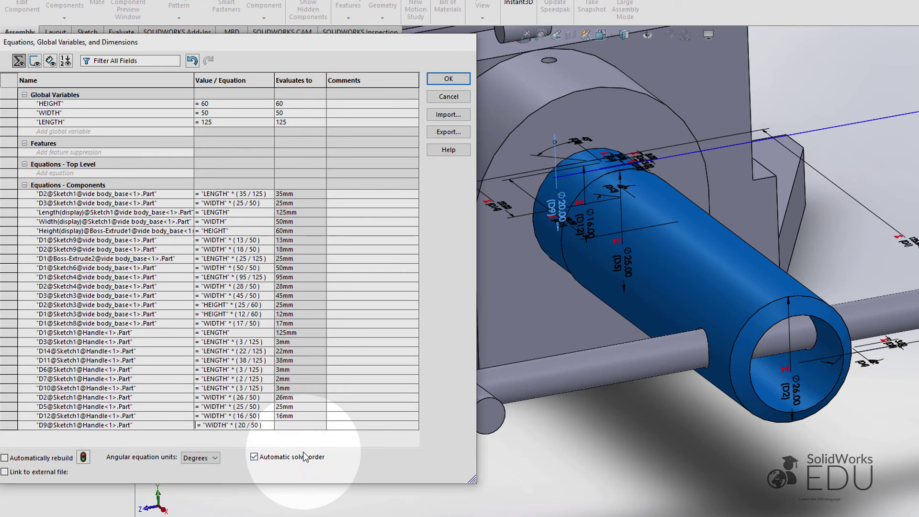
key("Tab")
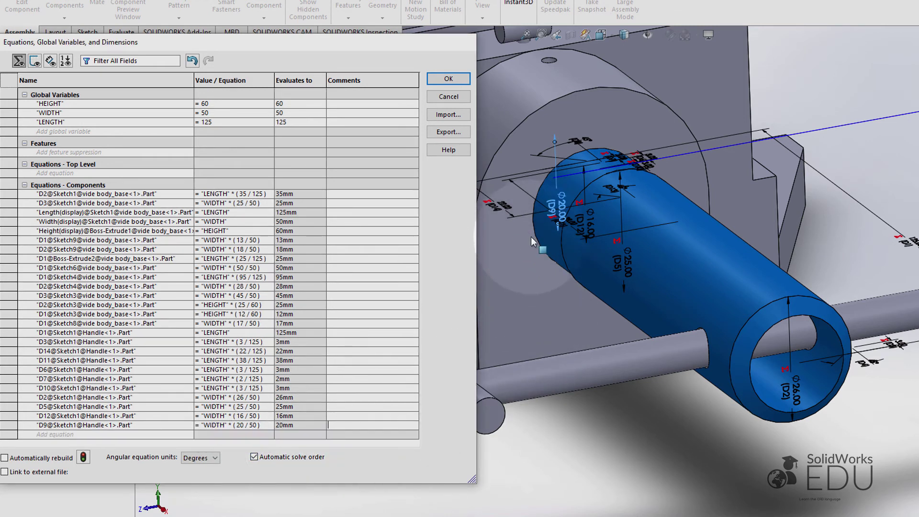
Step: Examine the Handle's Sketch1 dimensions in the model to check which ones are linked to equations
scroll(532, 238, "up", 2)
middle_click_drag(533, 237, 586, 271)
scroll(588, 329, "up", 8)
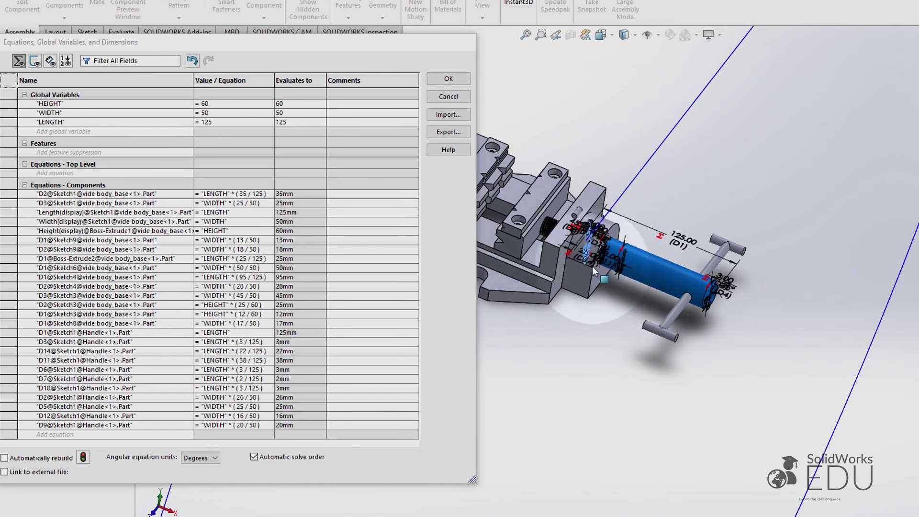
scroll(584, 269, "down", 5)
scroll(555, 311, "down", 4)
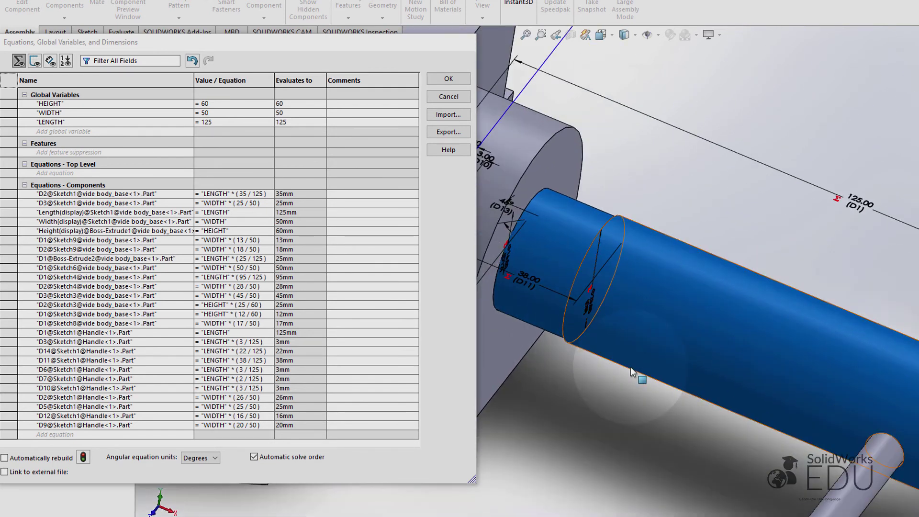
scroll(630, 367, "up", 5)
scroll(561, 301, "down", 5)
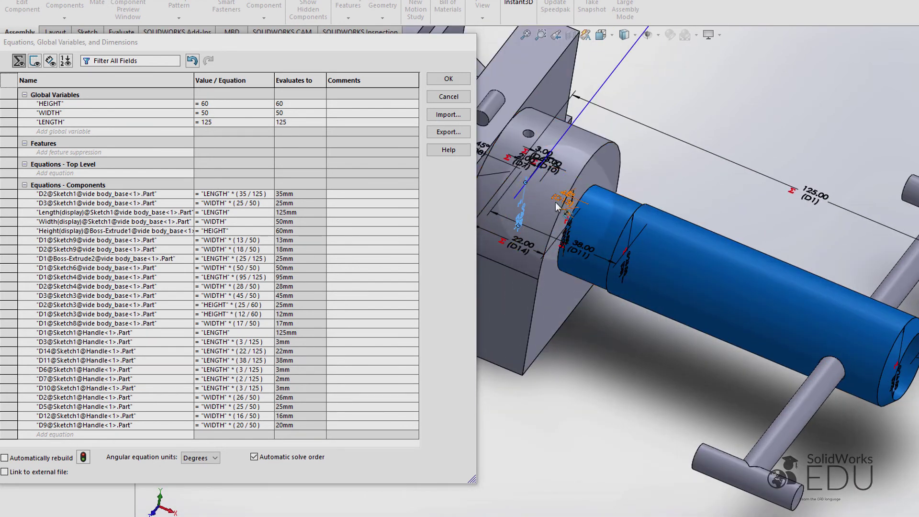
scroll(550, 230, "up", 4)
scroll(546, 243, "down", 3)
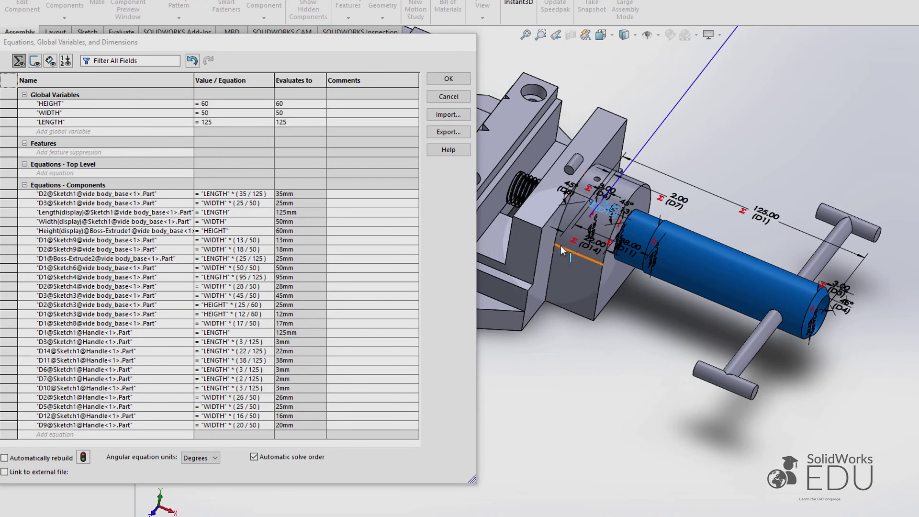
scroll(595, 245, "down", 2)
scroll(598, 243, "down", 3)
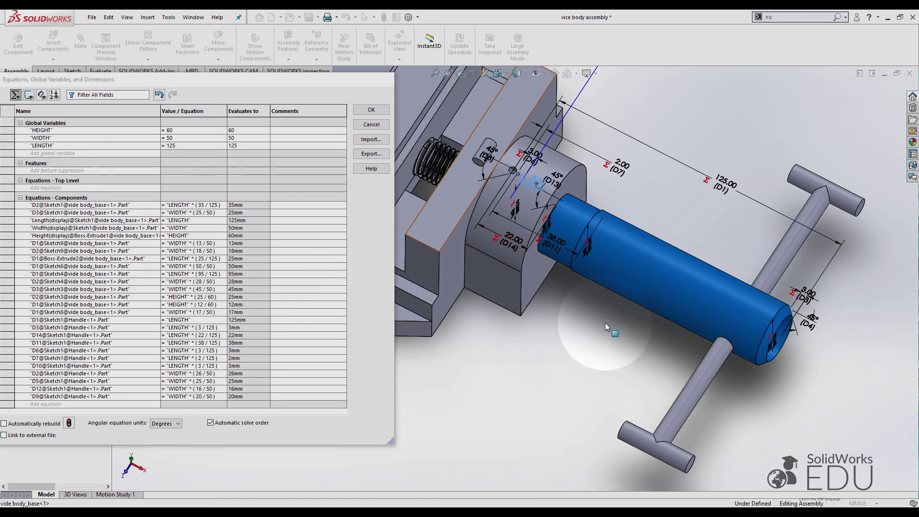
scroll(609, 325, "up", 3)
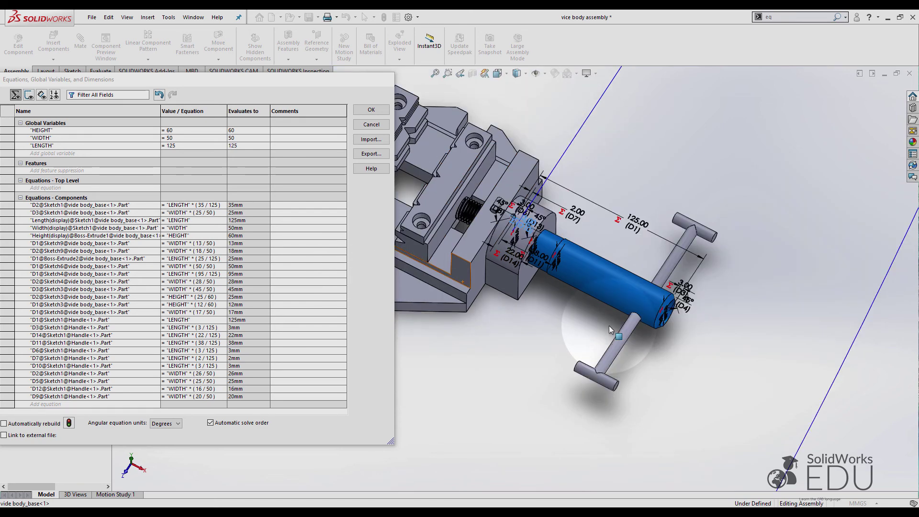